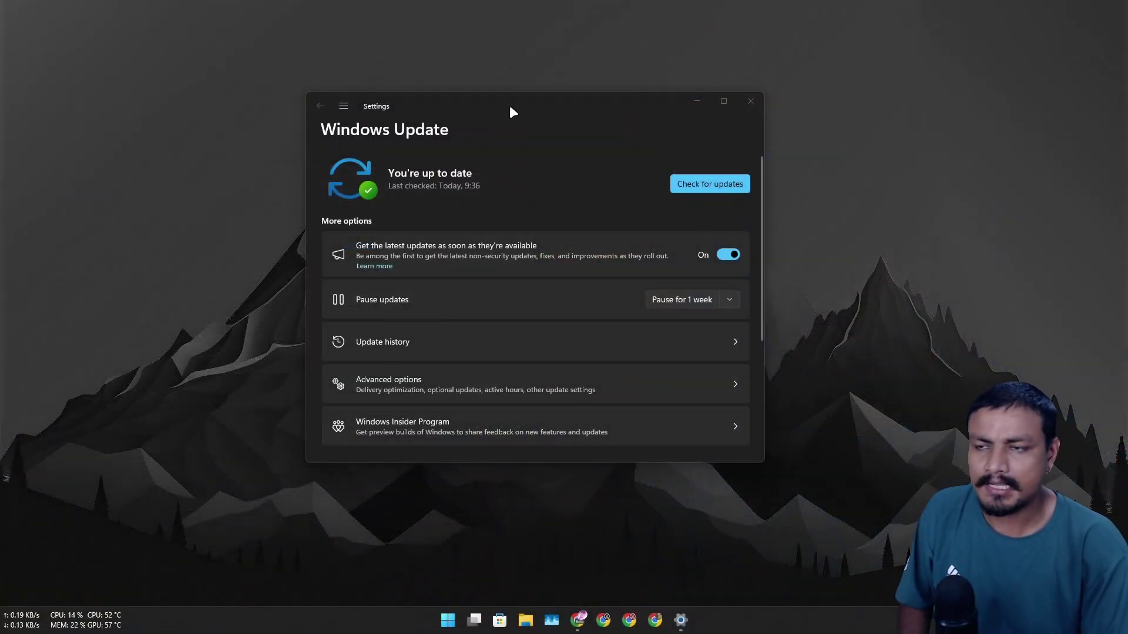
- Reposition the Settings window showing the up-to-date Windows Update page
left_click_drag(509, 108, 493, 108)
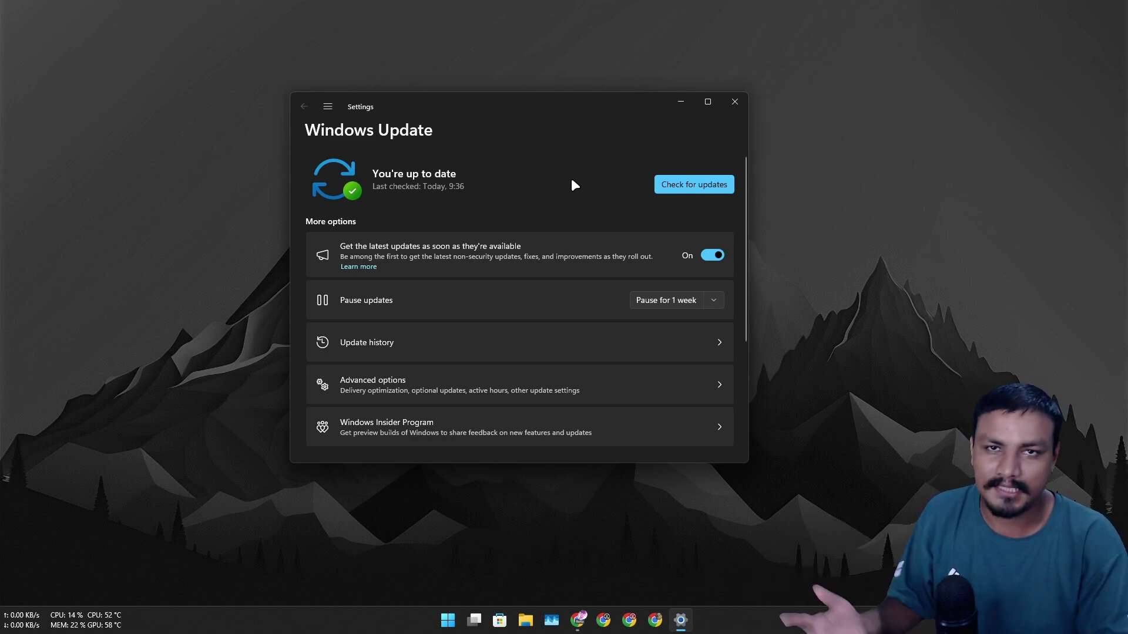
left_click_drag(583, 104, 586, 109)
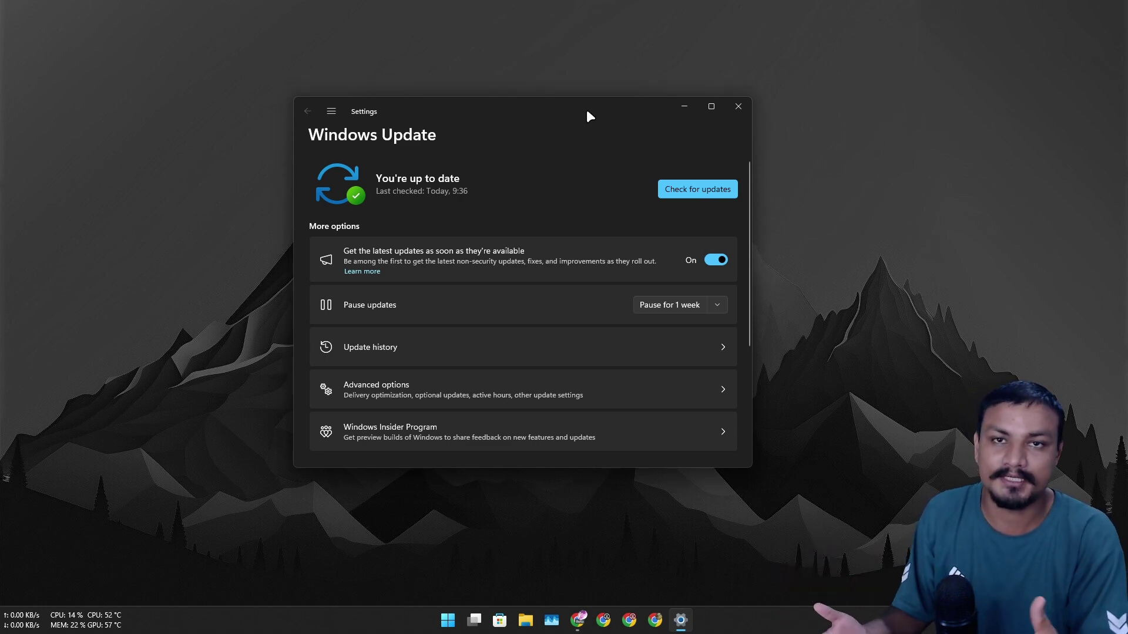
- Switch to the unified app-updates blog article and scroll down to 'Join the private preview'
key("alt+Tab")
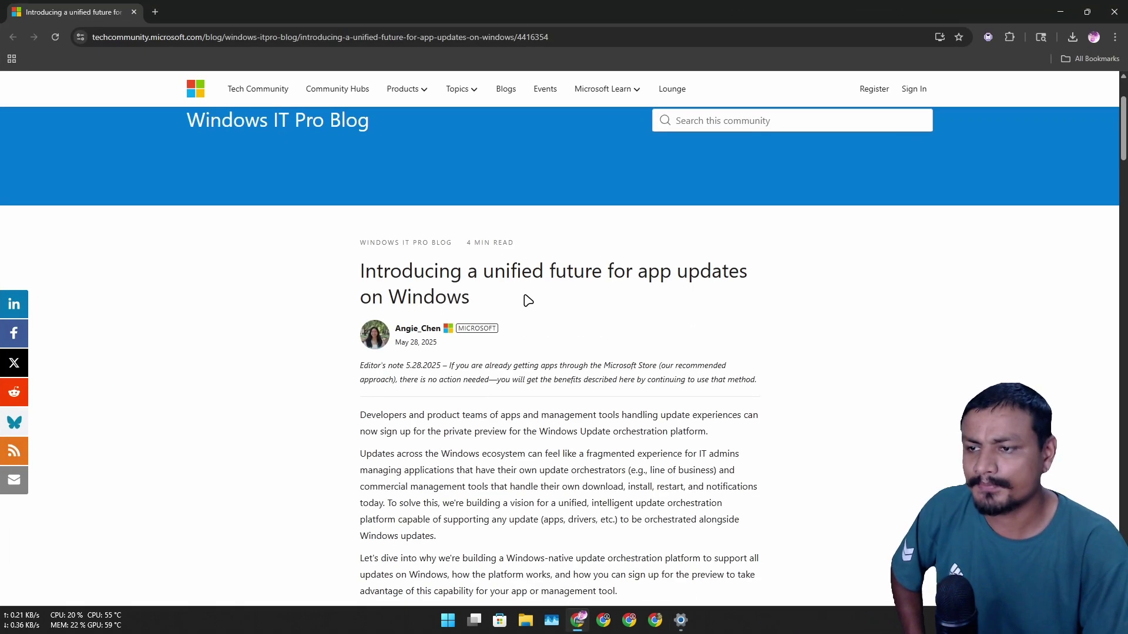
scroll(528, 300, "down", 1)
scroll(369, 279, "up", 3)
scroll(368, 279, "down", 2)
left_click_drag(490, 292, 360, 265)
scroll(360, 264, "up", 1)
left_click_drag(522, 359, 361, 332)
scroll(569, 315, "down", 15)
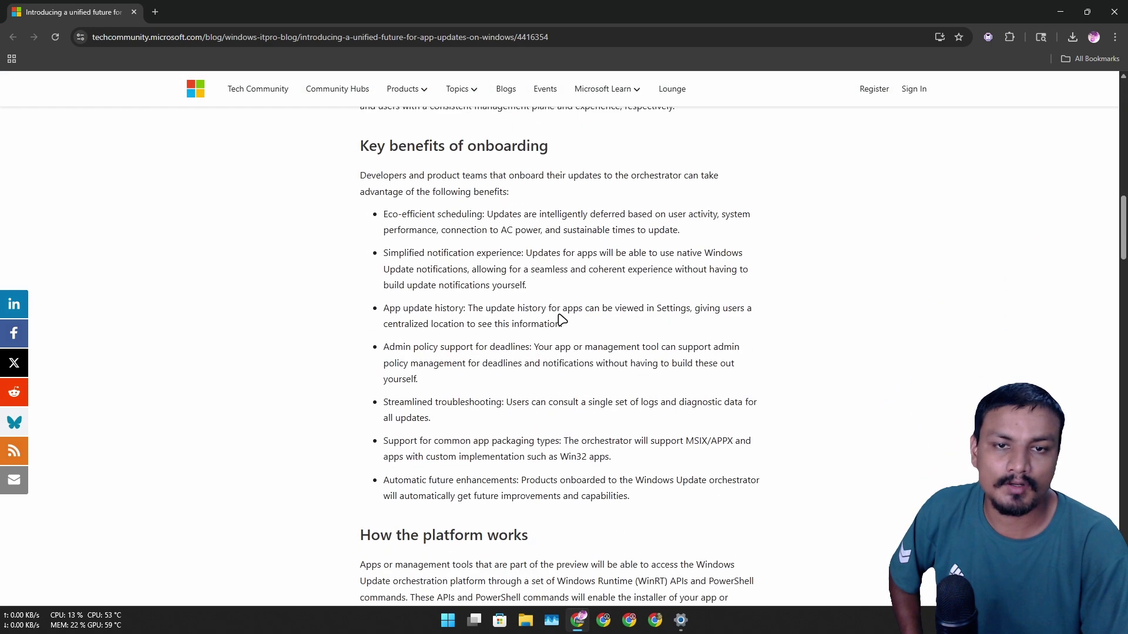
scroll(559, 319, "down", 15)
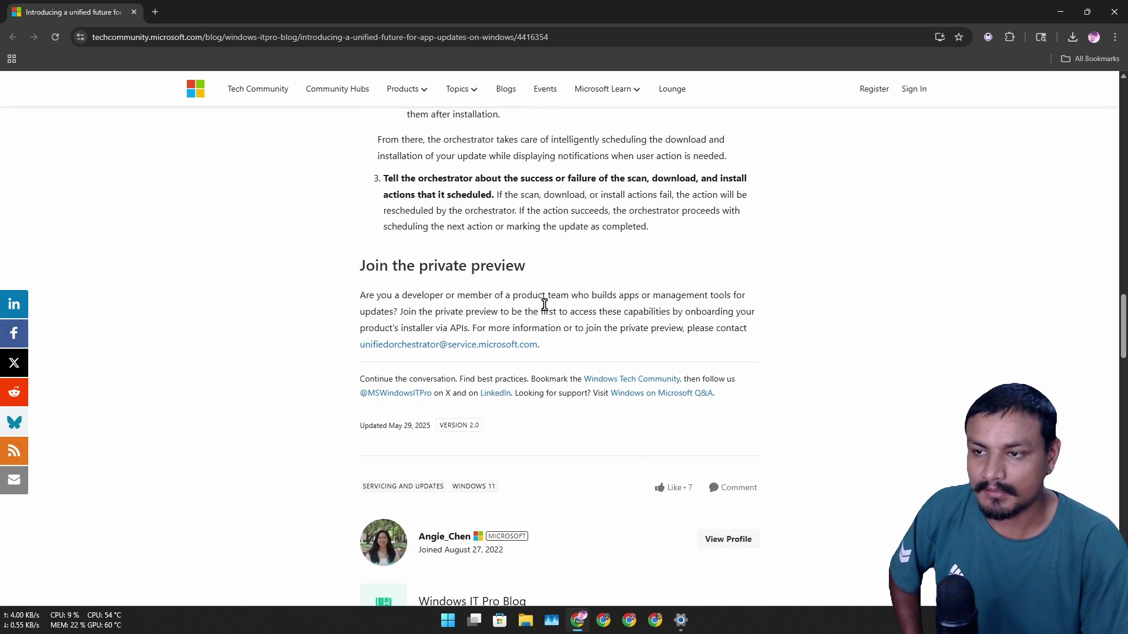
- Select the entire 'Join the private preview' heading
left_click_drag(527, 295, 345, 271)
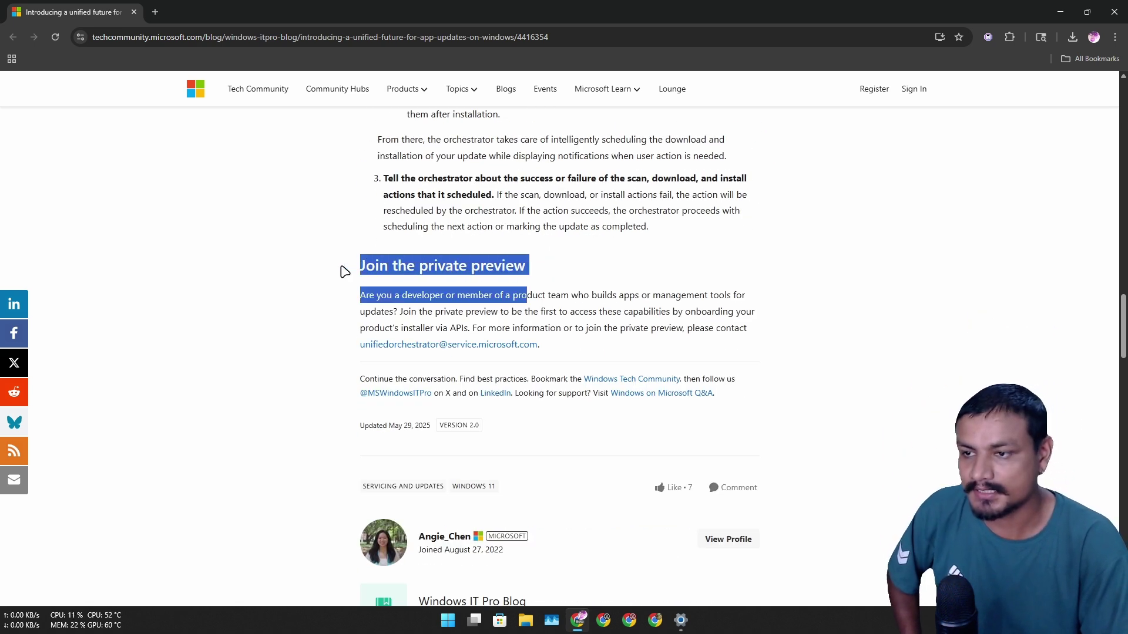
left_click(432, 266)
triple_click(545, 267)
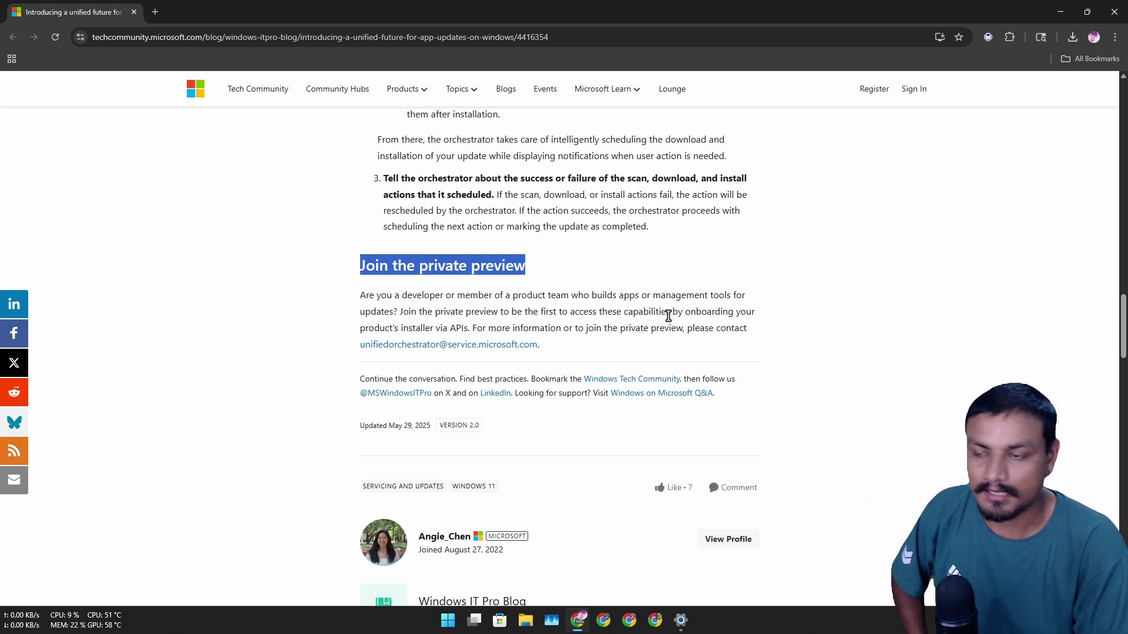
- Hide the browser with Win+D to reveal the empty desktop
key("super+d")
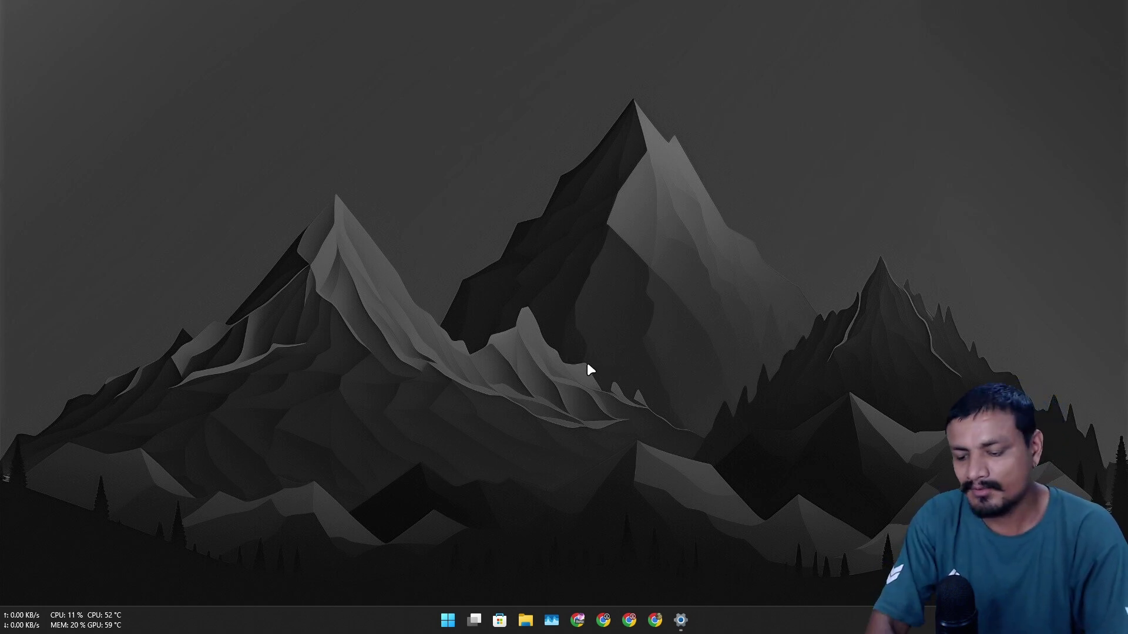
- Launch UniGetUI from PowerToys Run using the previous 'unig' search
key("alt+space")
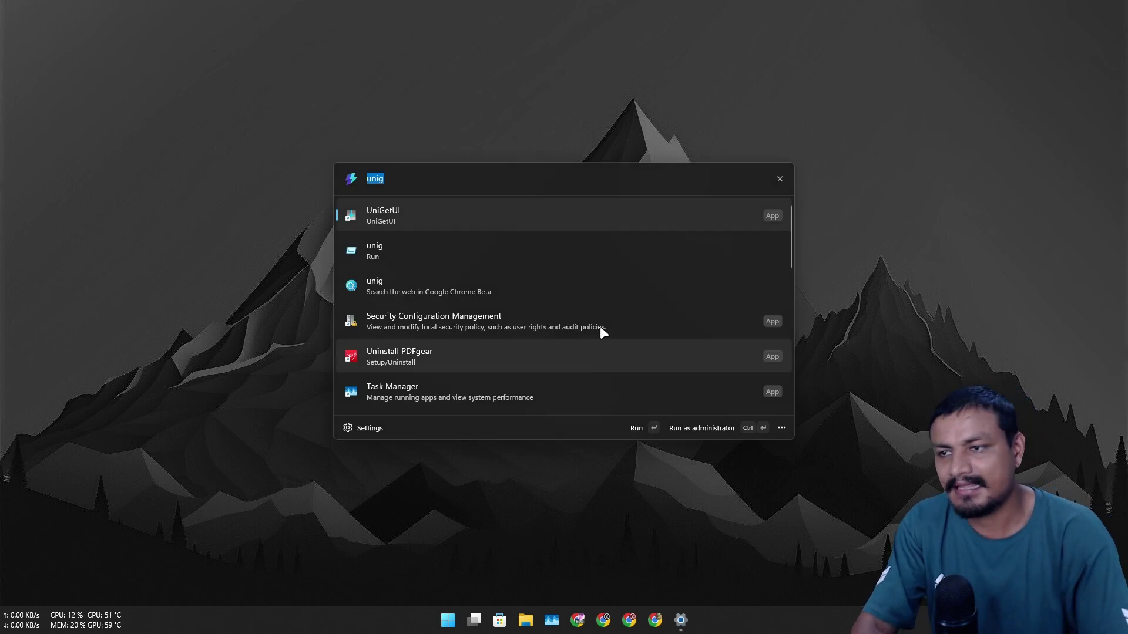
left_click(441, 220)
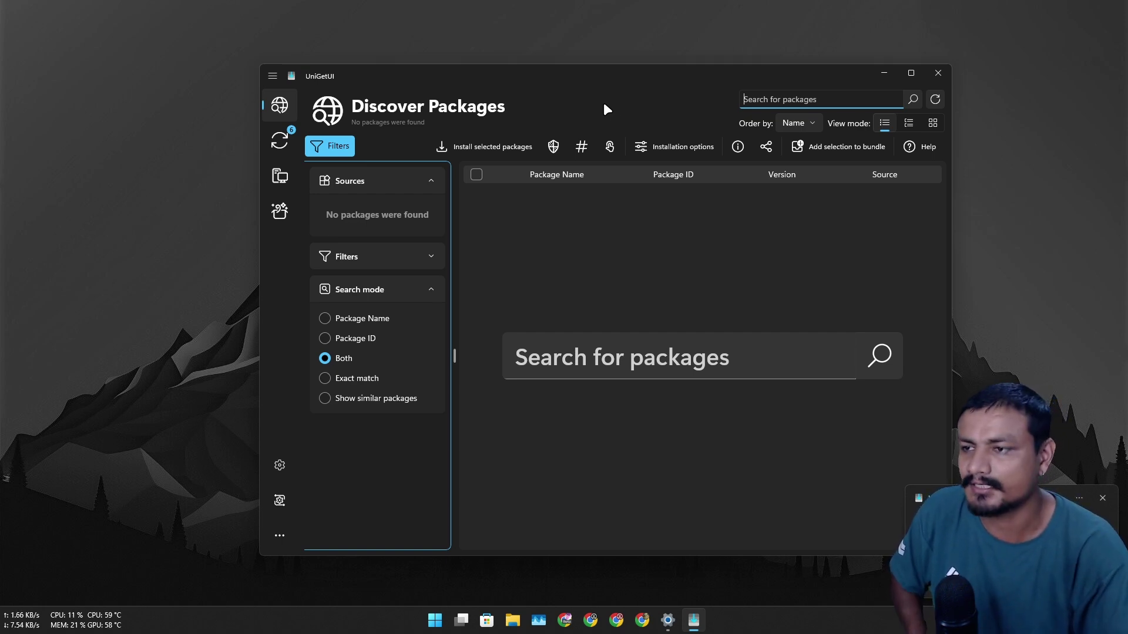
- Show the Software Updates list, reposition the window, and uncheck Google Chrome (EXE)
key("ctrl+Tab")
left_click_drag(636, 83, 575, 81)
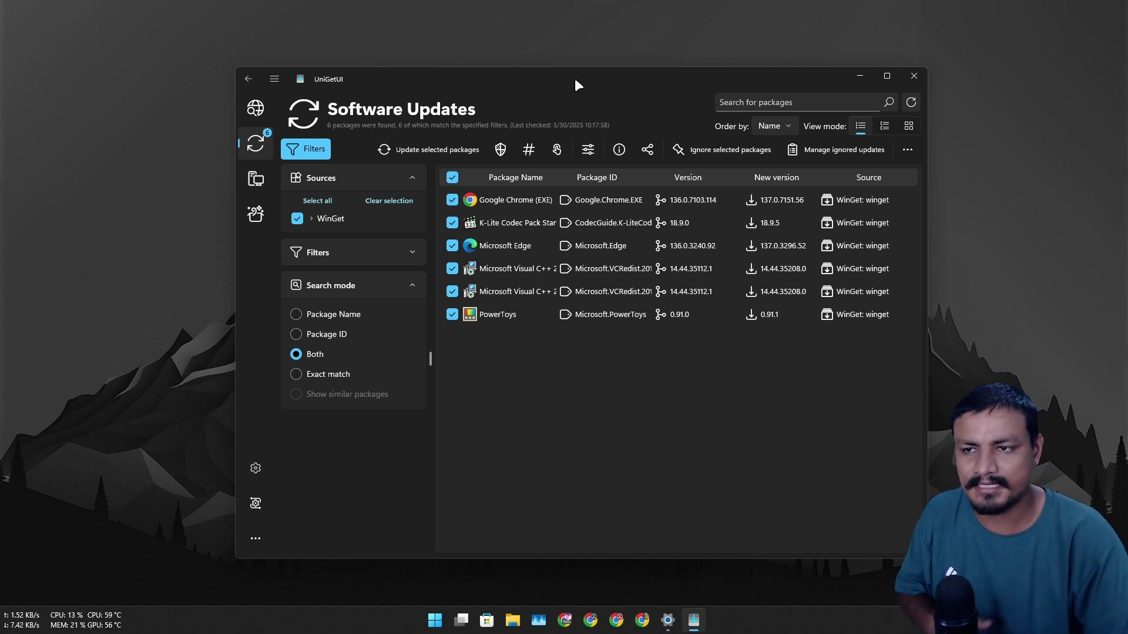
left_click_drag(574, 79, 570, 64)
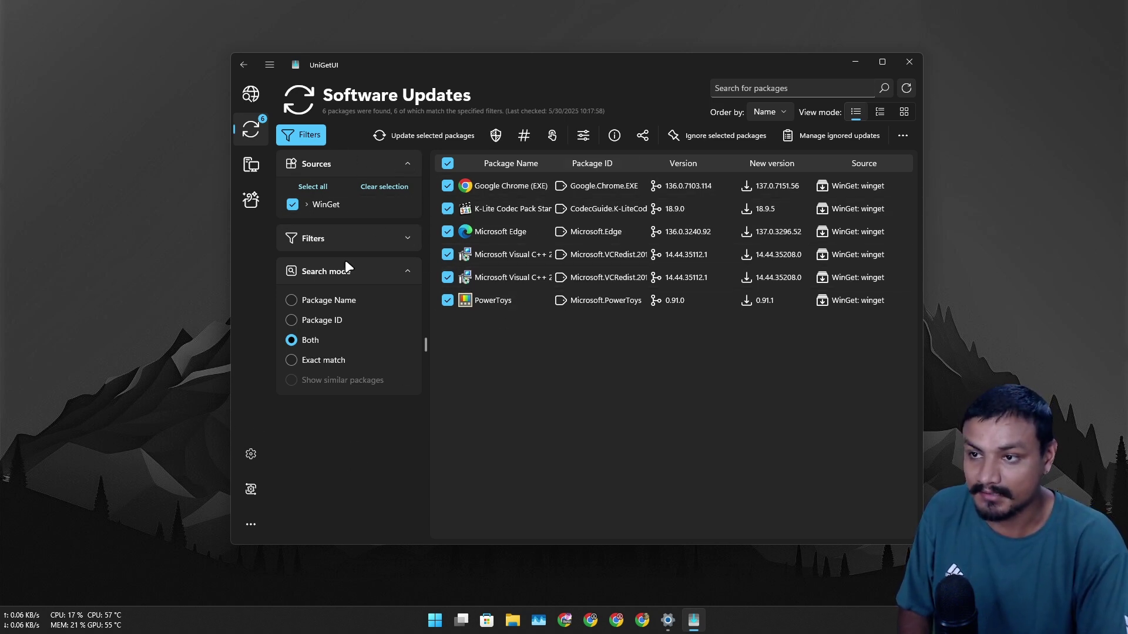
key("space")
- Update the five checked packages and dismiss the notifications as K-Lite succeeds and Edge fails
left_click(415, 136)
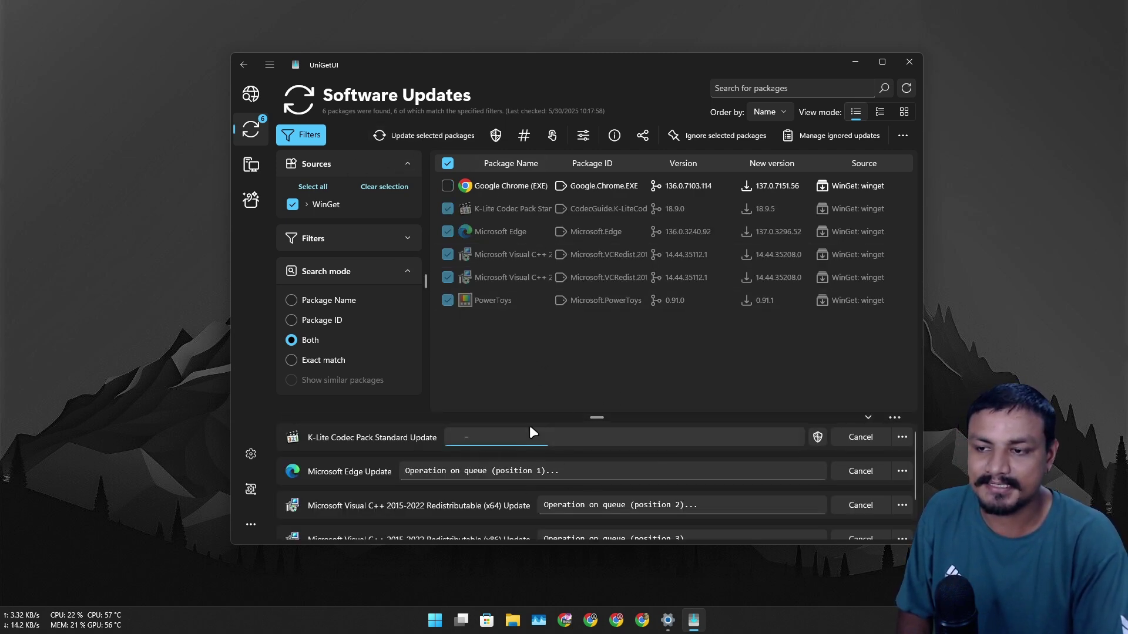
left_click_drag(595, 65, 591, 64)
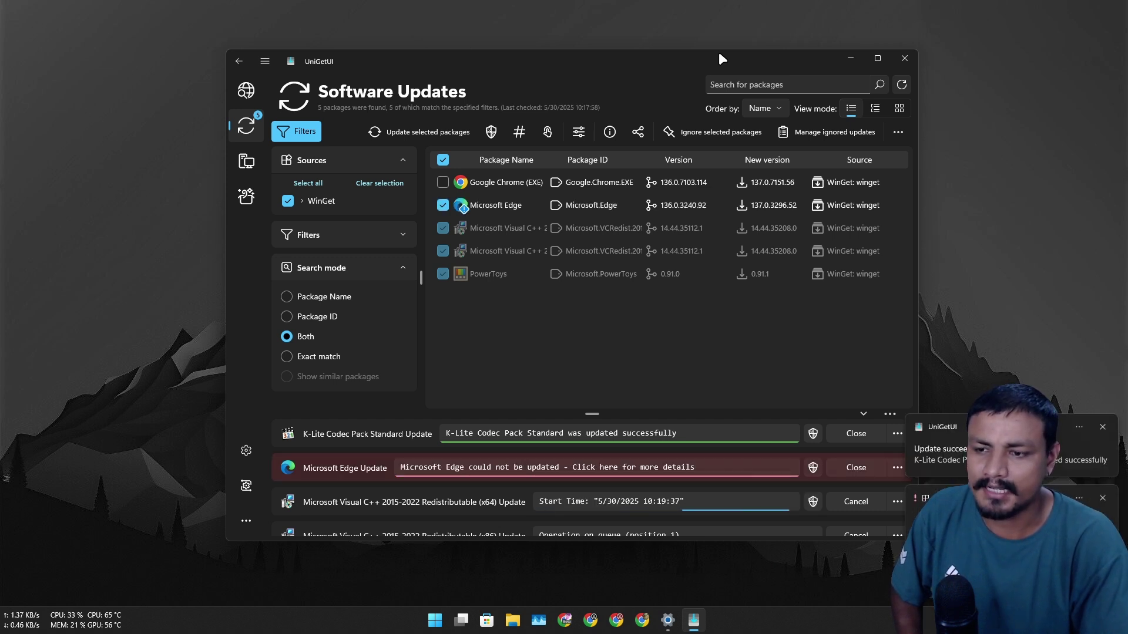
left_click(1102, 427)
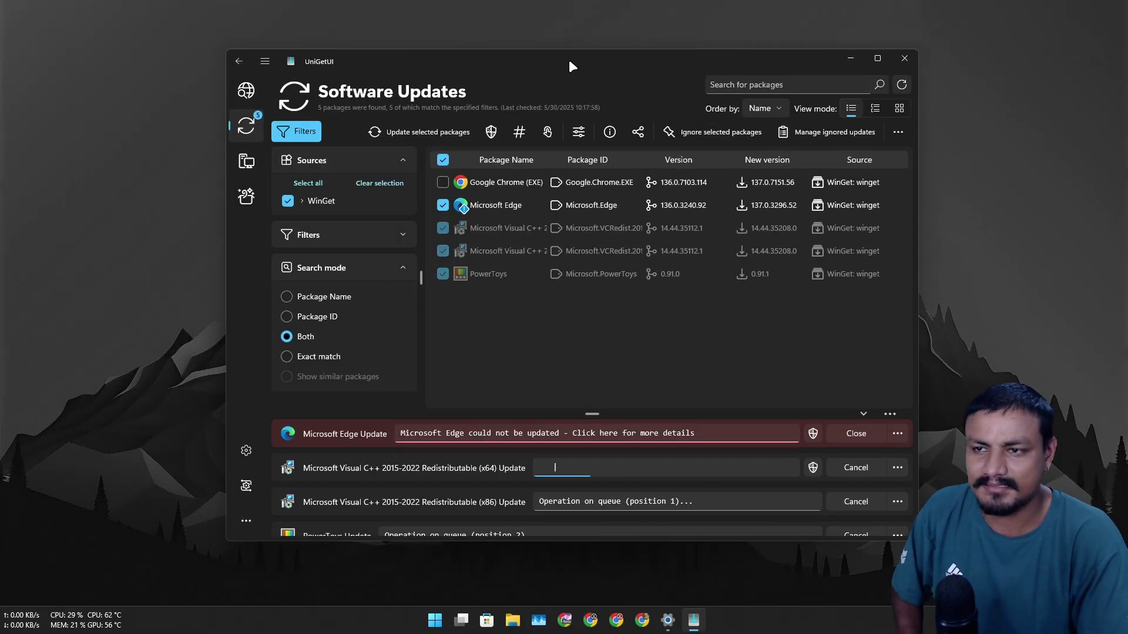
left_click_drag(569, 59, 555, 45)
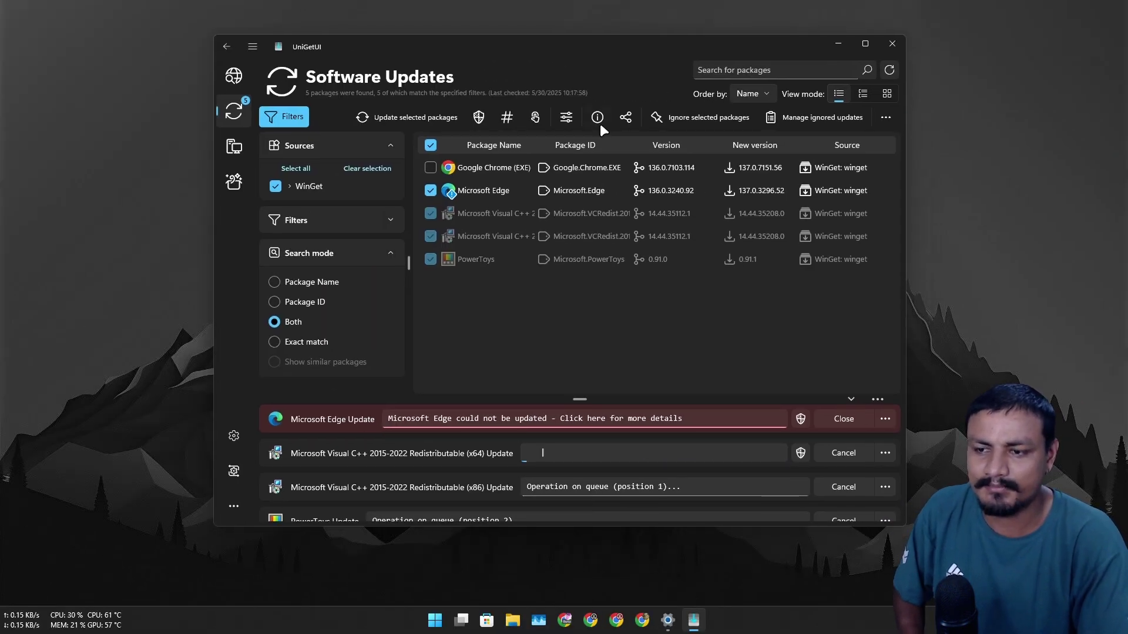
- Close UniGetUI and bring back the Windows Update settings window, shifted slightly left
left_click(891, 43)
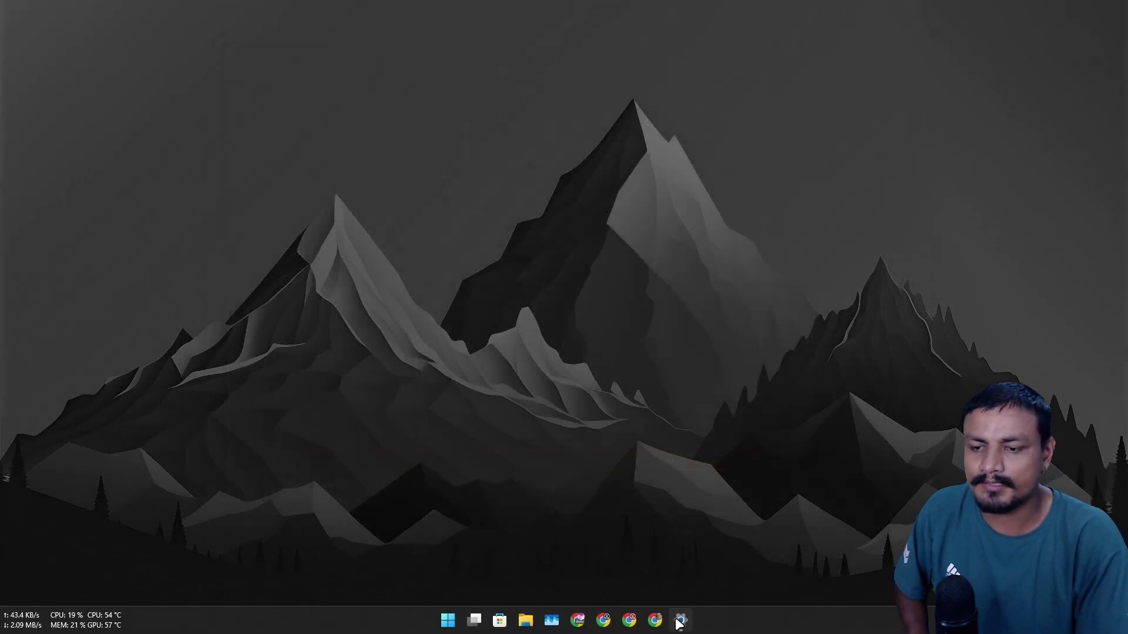
left_click(681, 620)
left_click_drag(505, 95, 477, 101)
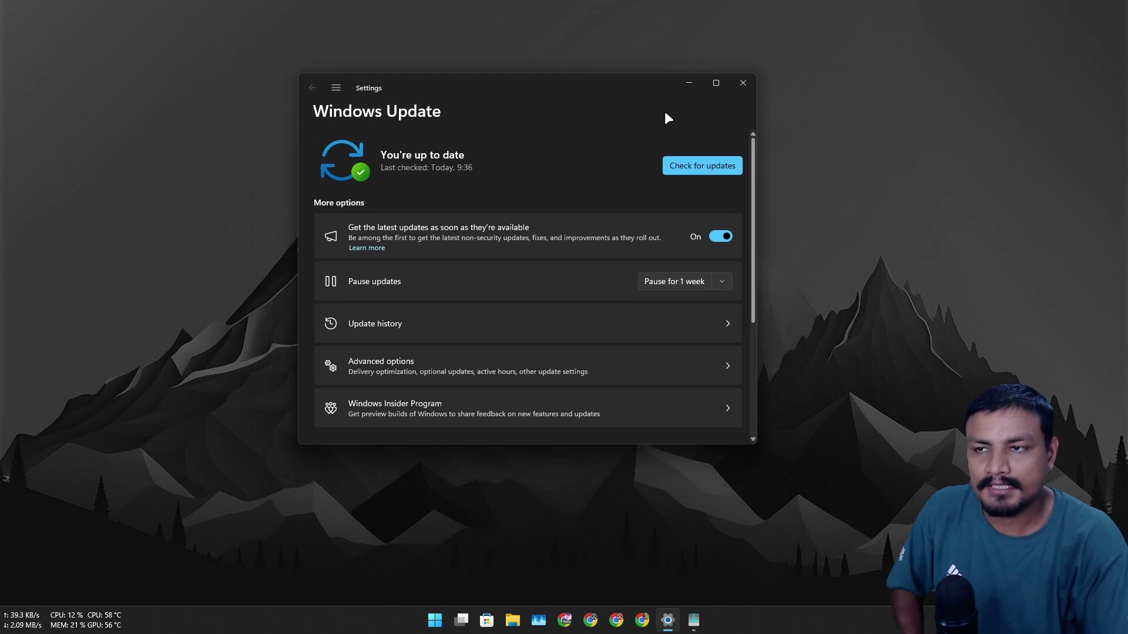
- Move the Windows Update settings window up and to the left
left_click_drag(539, 79, 533, 59)
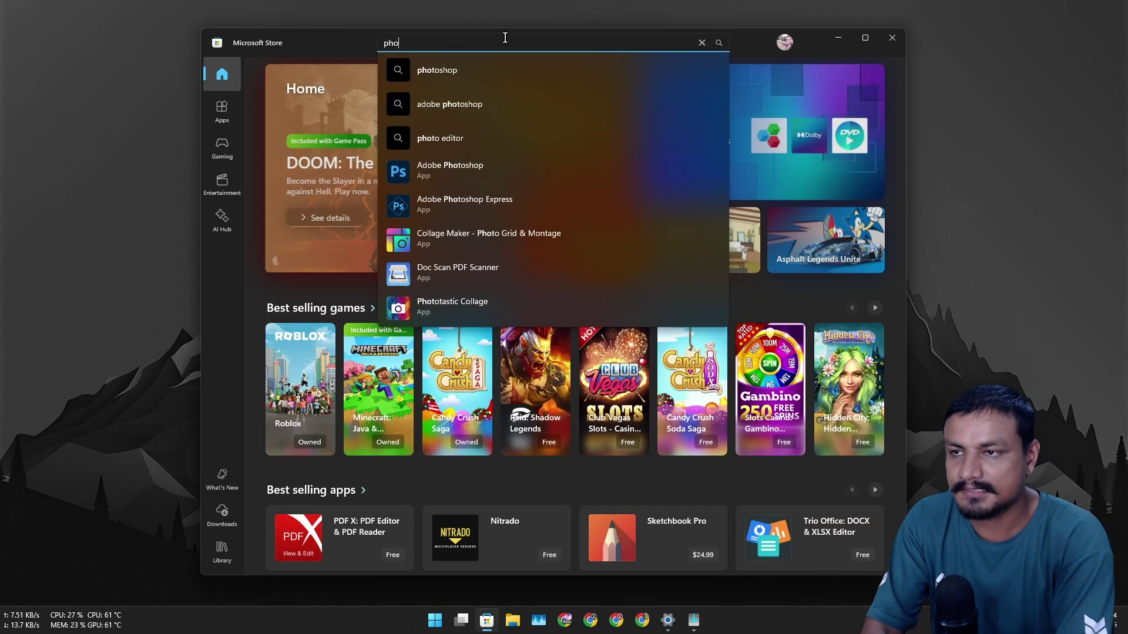
- Search the Store for 'photoshop' to reach the Adobe Photoshop product page
type("oto")
left_click(489, 77)
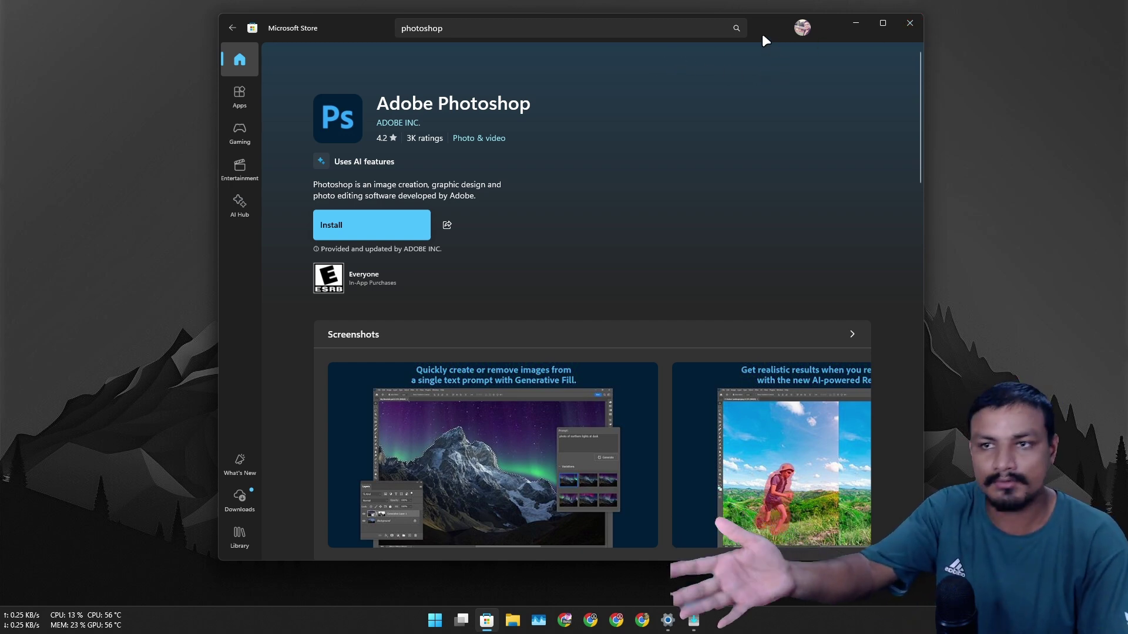
- Close the Microsoft Store window
left_click(914, 23)
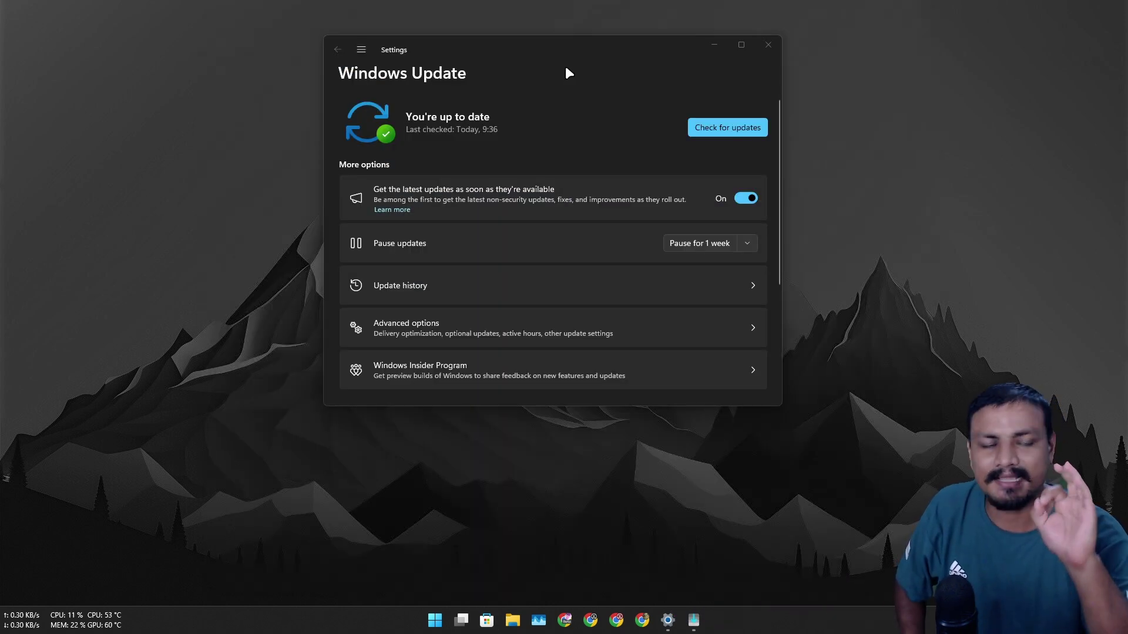